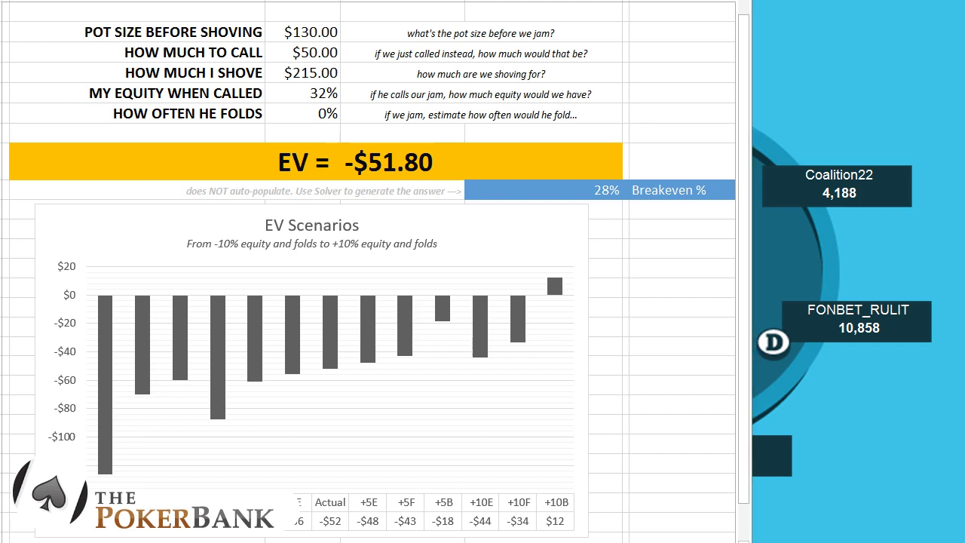
Step: Enter the pot of $1,560 and the $450 call amount from the poker table
click(803, 112)
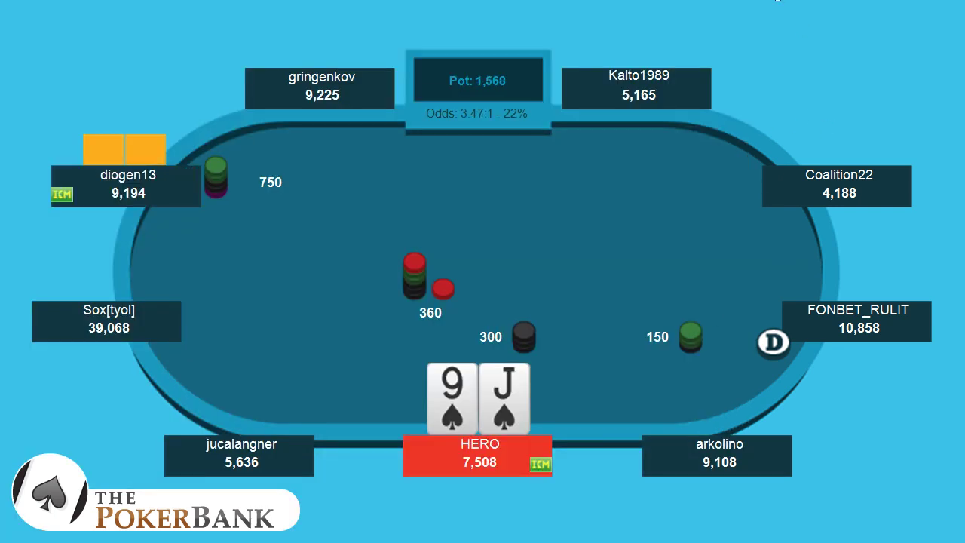
key(alt+Tab)
click(302, 30)
text(1,560)
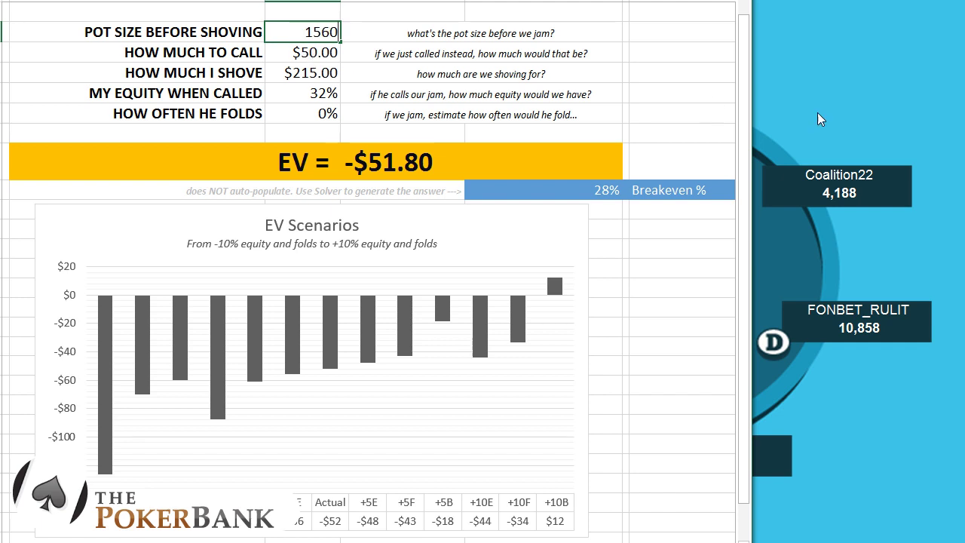
click(835, 118)
key(alt+Tab)
click(315, 53)
text(450)
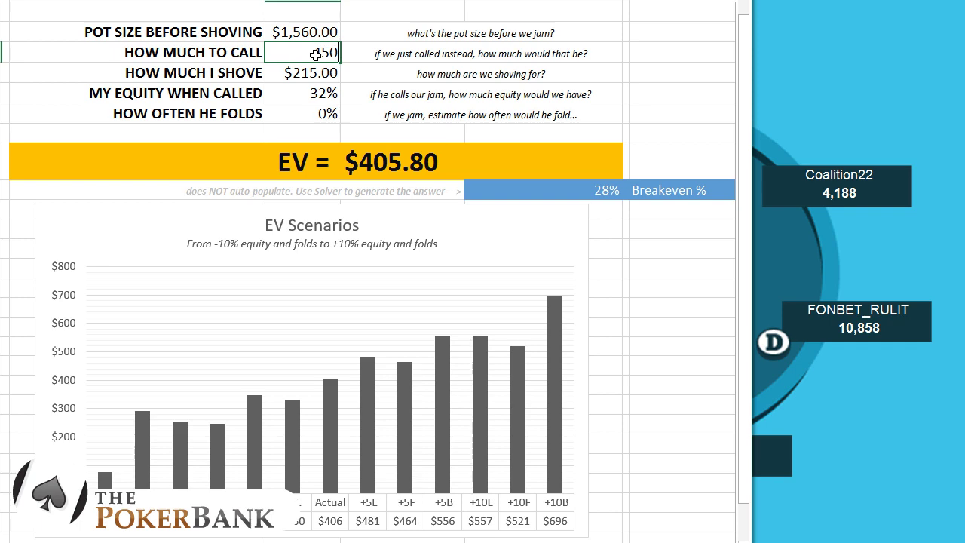
key(Return)
Step: Enter the $7,508 shove amount and widen column E so the EV fits
key(alt+Tab)
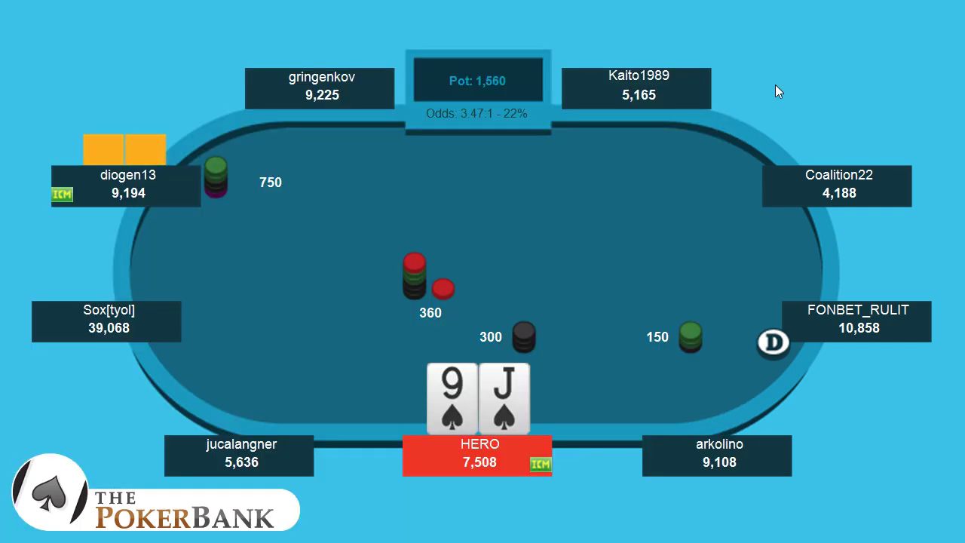
key(alt+Tab)
click(308, 89)
click(304, 72)
text(7508)
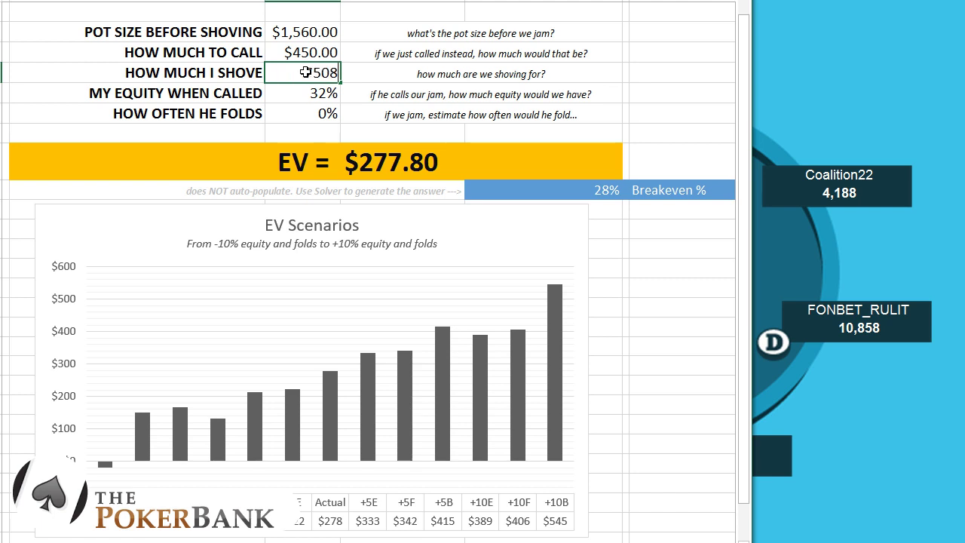
click(314, 93)
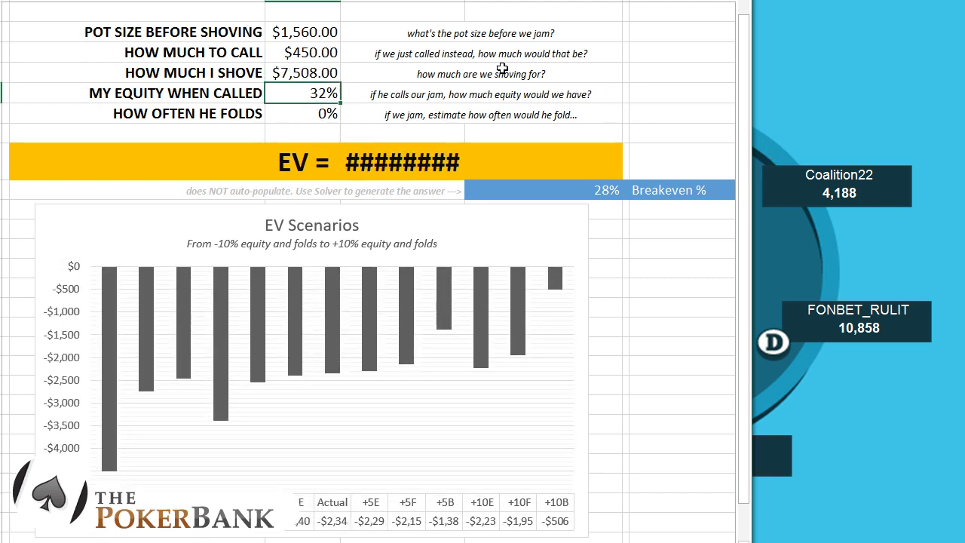
drag(465, 0, 525, 1)
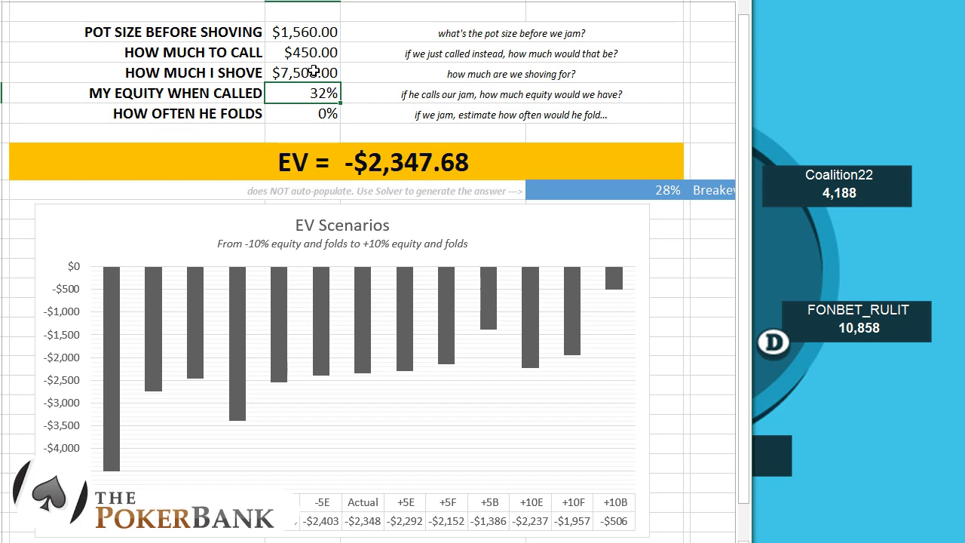
key(alt+Tab)
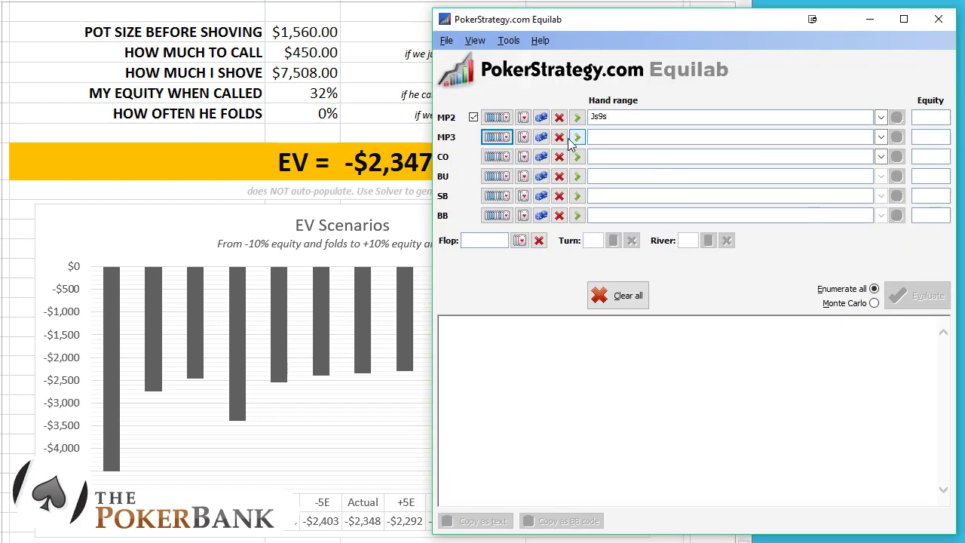
Step: Give MP3 a TT+, AKs, AKo range and evaluate Js9s's equity against it
click(497, 137)
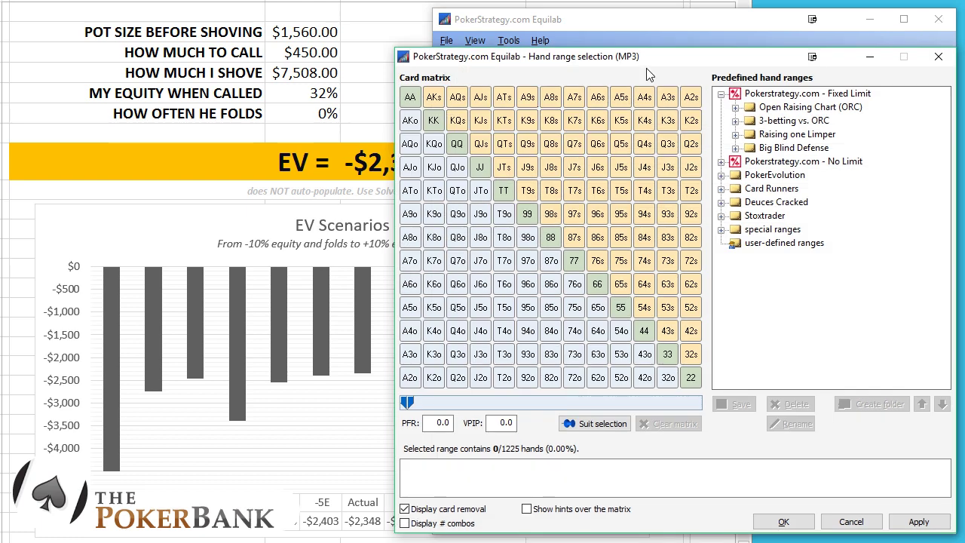
click(503, 191)
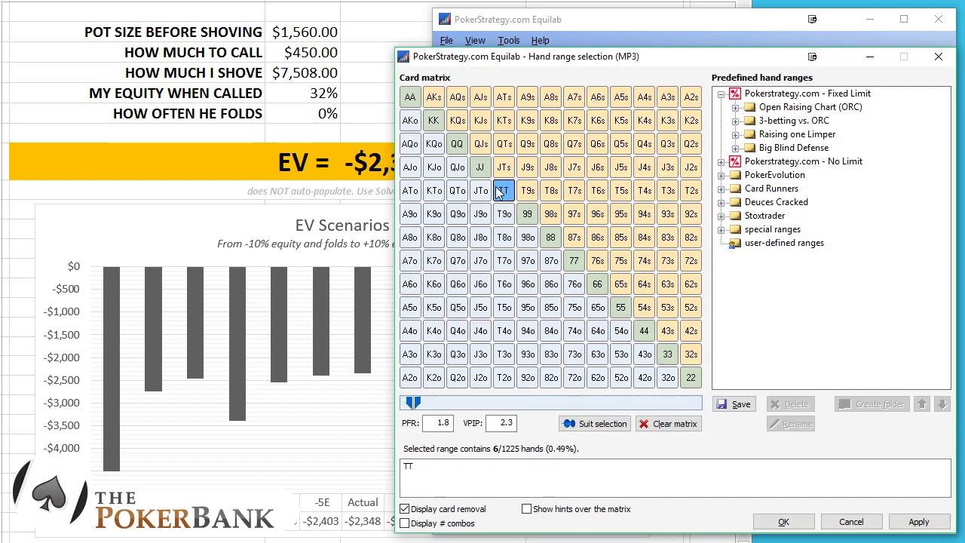
click(480, 167)
click(457, 144)
click(433, 121)
click(433, 97)
click(409, 98)
click(409, 121)
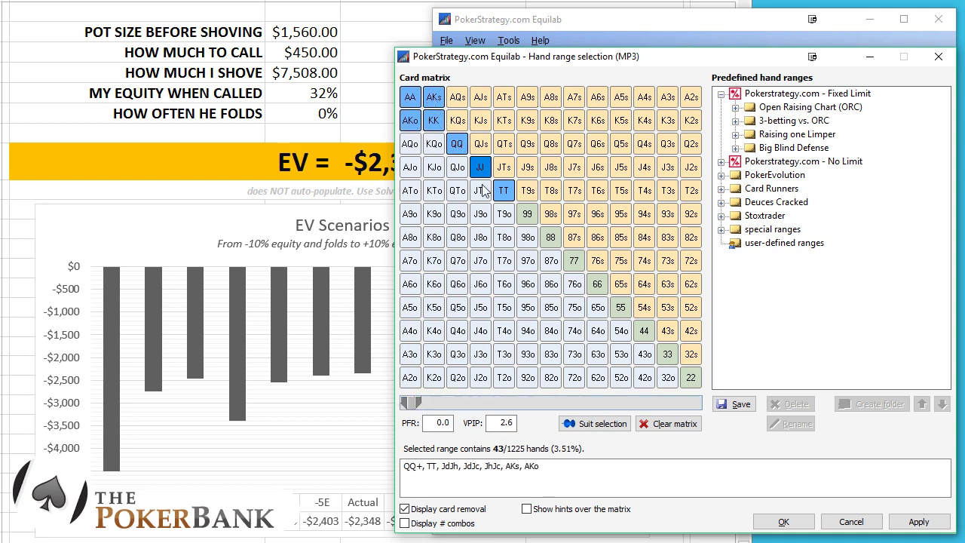
click(772, 524)
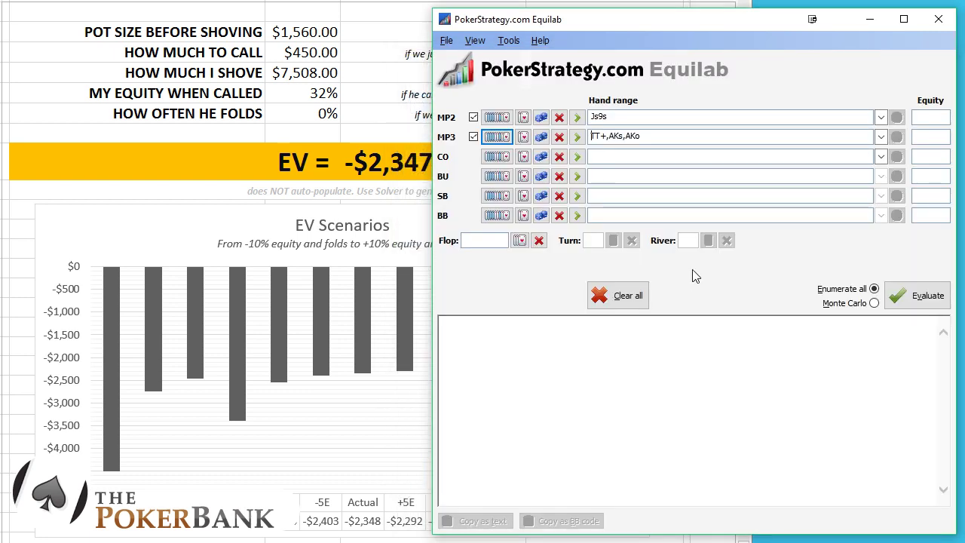
click(896, 284)
Step: Enter 28% equity when called, then reopen Equilab's MP3 hand range matrix
key(alt+Tab)
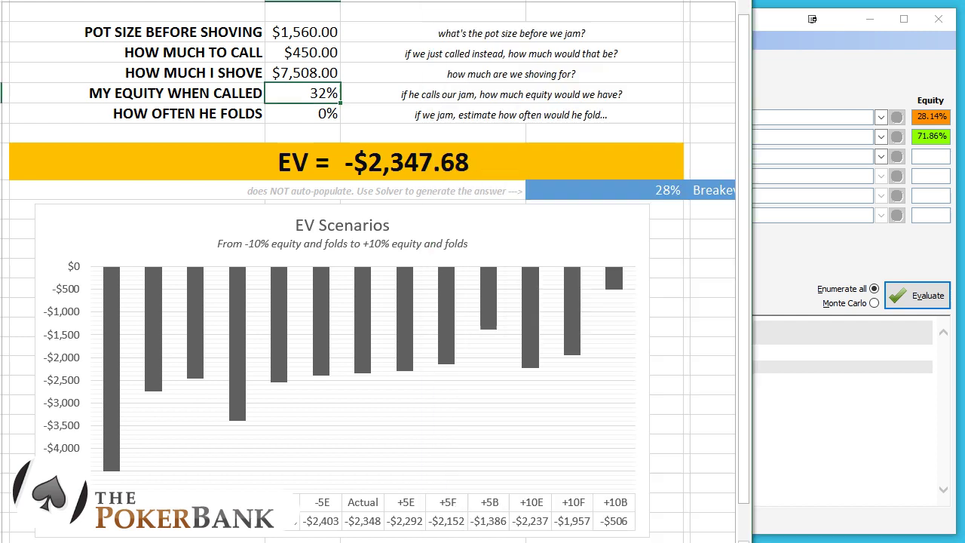
text(28)
key(Return)
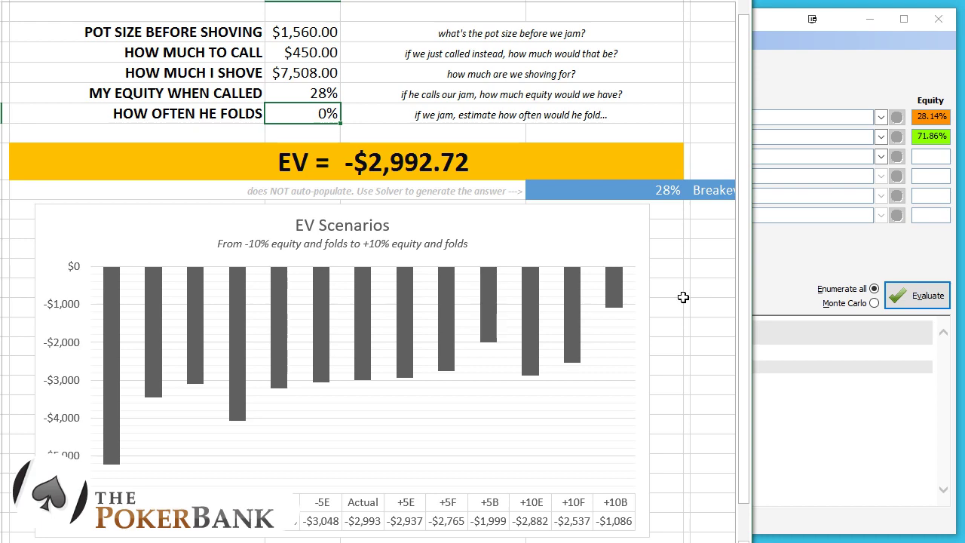
click(765, 252)
click(523, 138)
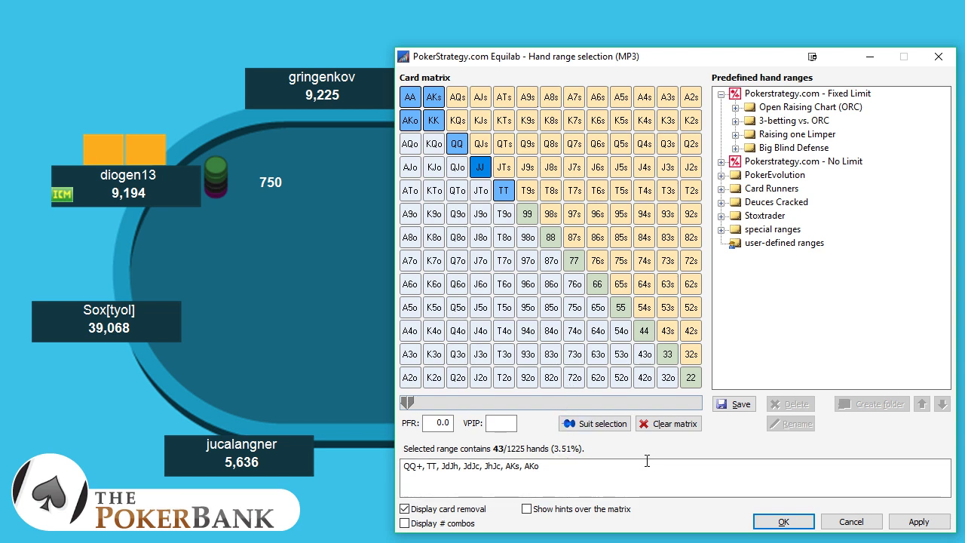
Step: Widen MP3's range to all pocket pairs, AQo+ and AQs+
click(691, 379)
click(415, 148)
click(456, 101)
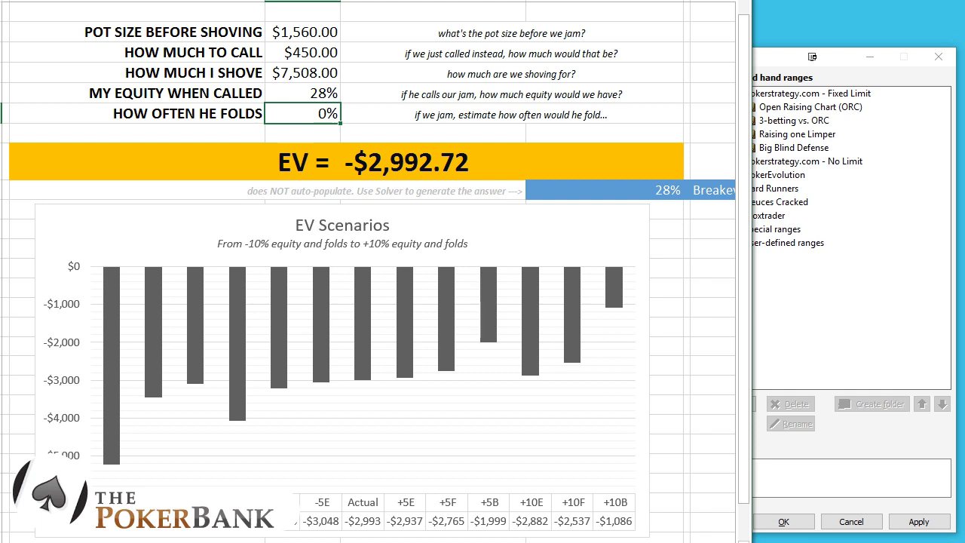
Step: Set the fold frequency to 50% in the EV spreadsheet
key(alt+Tab)
click(346, 115)
click(316, 113)
text(50)
key(Return)
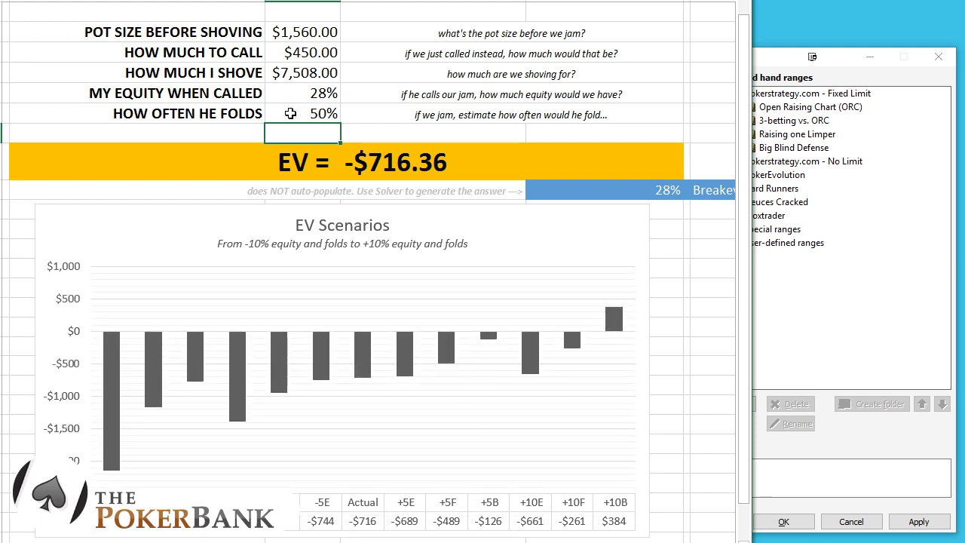
Step: Change how often he folds to 80%, turning the shove EV to $649.46
click(291, 113)
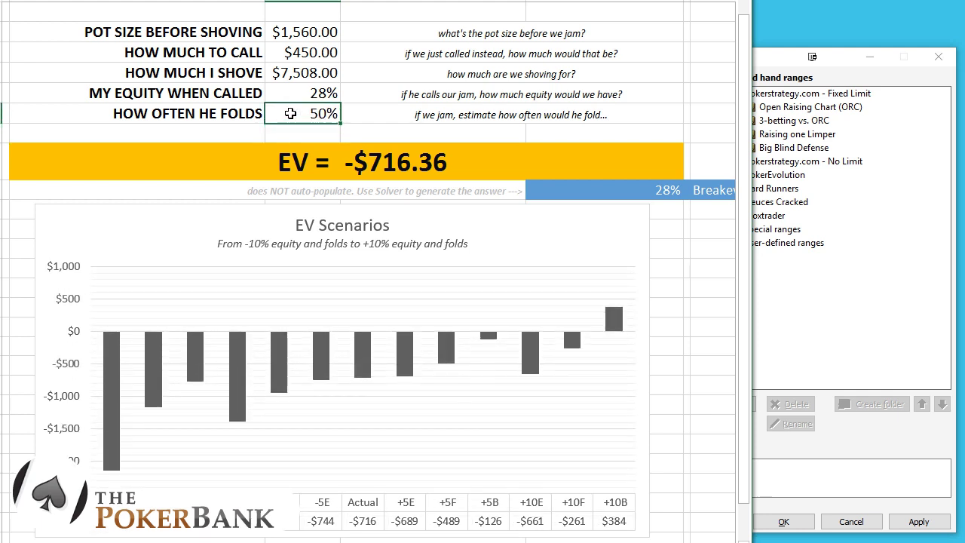
text(80)
key(Return)
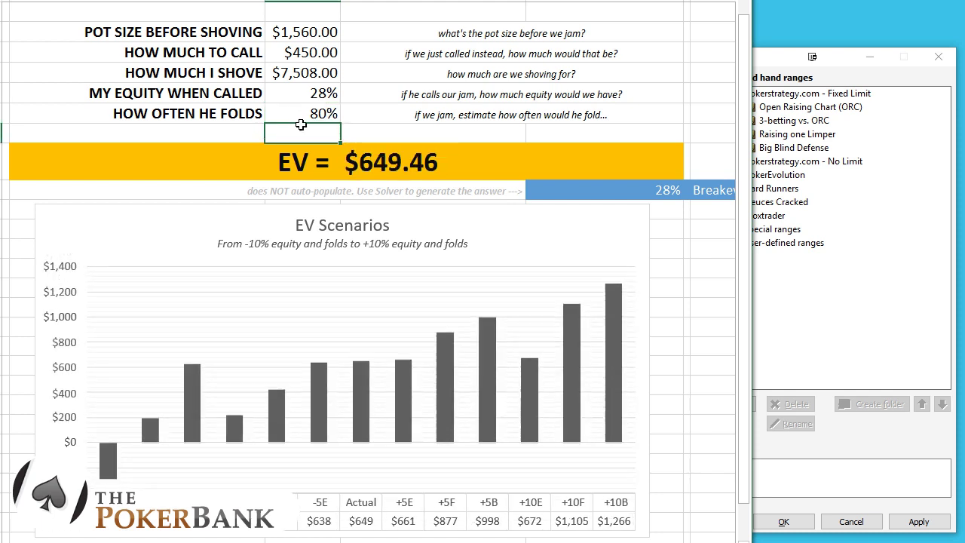